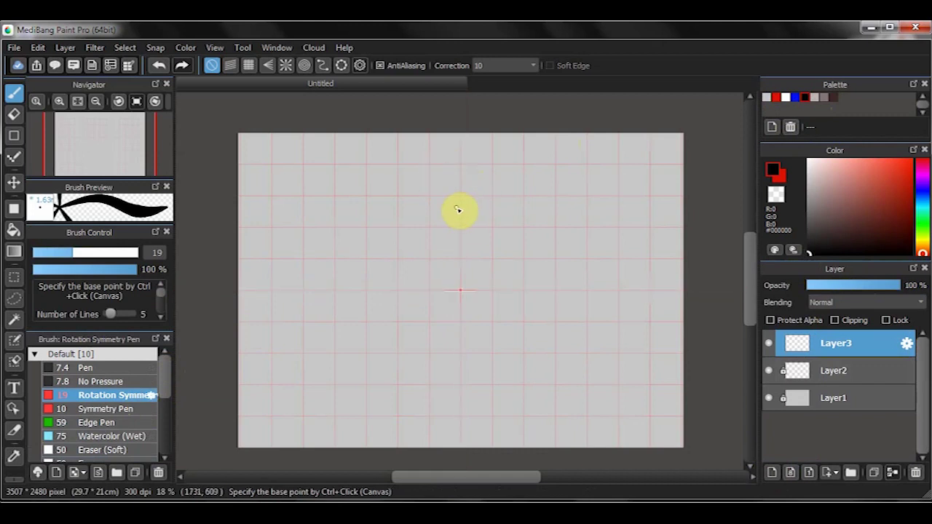
- Draw a sitting bunny above the canvas centre with the five-line Rotation Symmetry Pen and a layered flower at the centre point
mouse_move(452, 205)
mouse_down()
mouse_move(489, 181)
mouse_move(454, 203)
mouse_move(460, 229)
mouse_move(476, 212)
mouse_move(472, 204)
mouse_move(472, 254)
mouse_move(451, 224)
mouse_move(454, 250)
mouse_move(443, 248)
mouse_move(459, 258)
mouse_move(471, 225)
mouse_move(472, 247)
mouse_move(481, 249)
mouse_move(448, 263)
mouse_move(473, 266)
mouse_move(458, 263)
mouse_move(475, 259)
mouse_move(457, 254)
mouse_move(459, 262)
mouse_move(467, 259)
mouse_move(454, 234)
mouse_up()
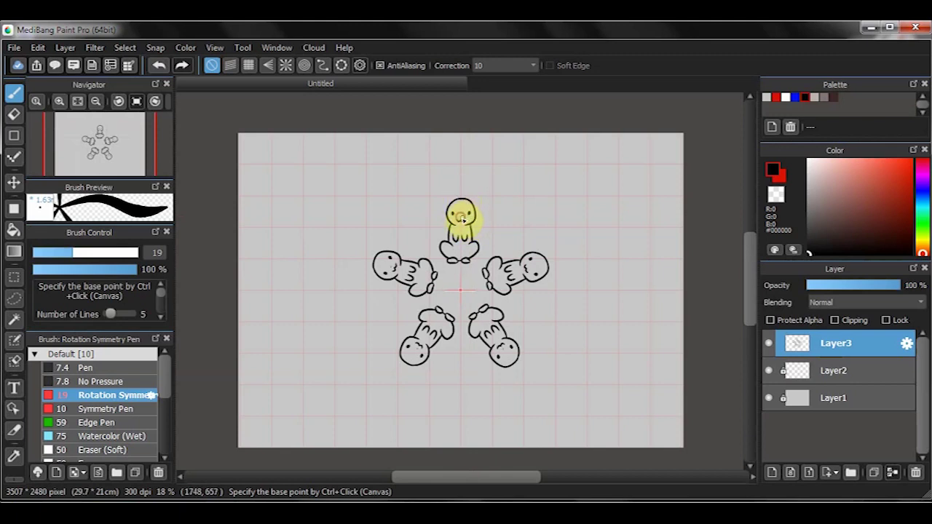
drag(449, 208, 482, 197)
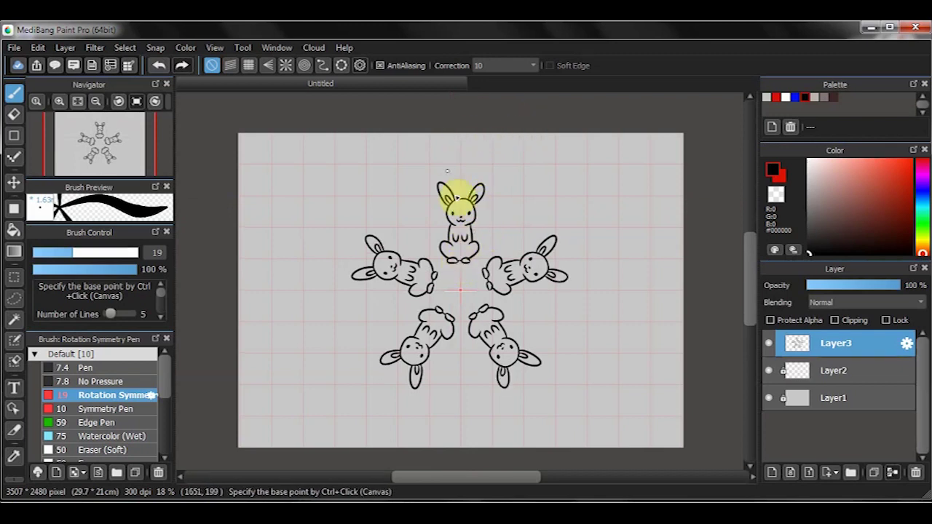
mouse_move(460, 291)
mouse_down()
mouse_move(442, 288)
mouse_move(454, 275)
mouse_move(468, 311)
mouse_move(447, 304)
mouse_move(457, 277)
mouse_move(451, 294)
mouse_move(461, 284)
mouse_move(468, 321)
mouse_up()
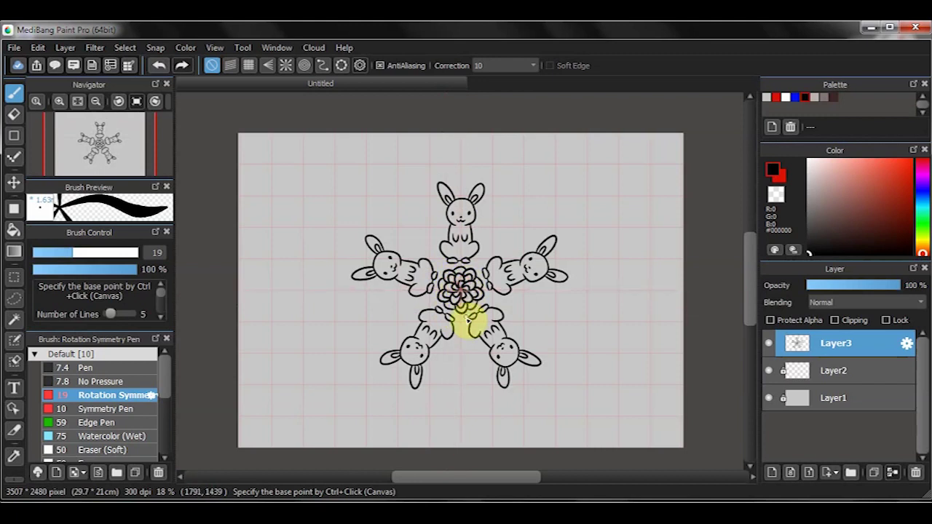
- Draw wave-and-dot Easter eggs between the bunnies and surround them with circular bands and a scalloped outer border
click(398, 197)
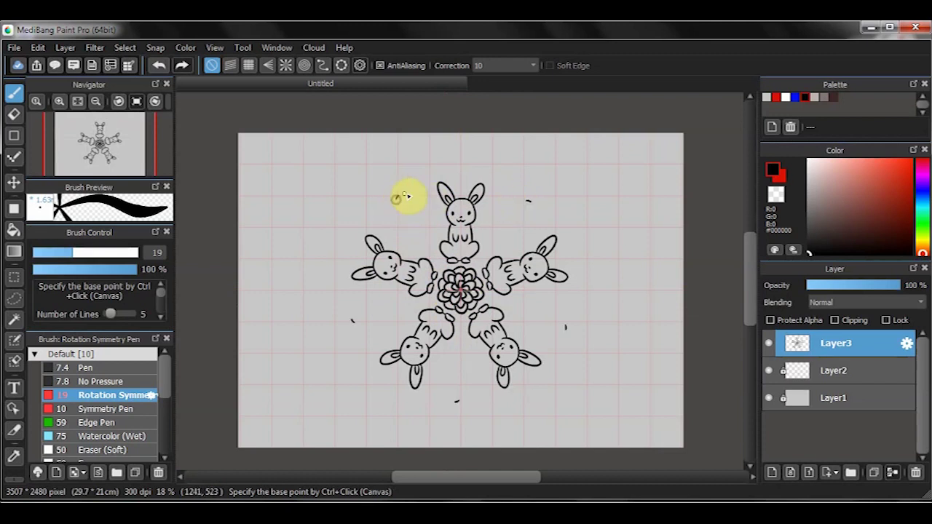
key(ctrl+z)
mouse_move(395, 199)
mouse_down()
mouse_move(425, 245)
mouse_move(399, 201)
mouse_move(394, 228)
mouse_move(414, 243)
mouse_up()
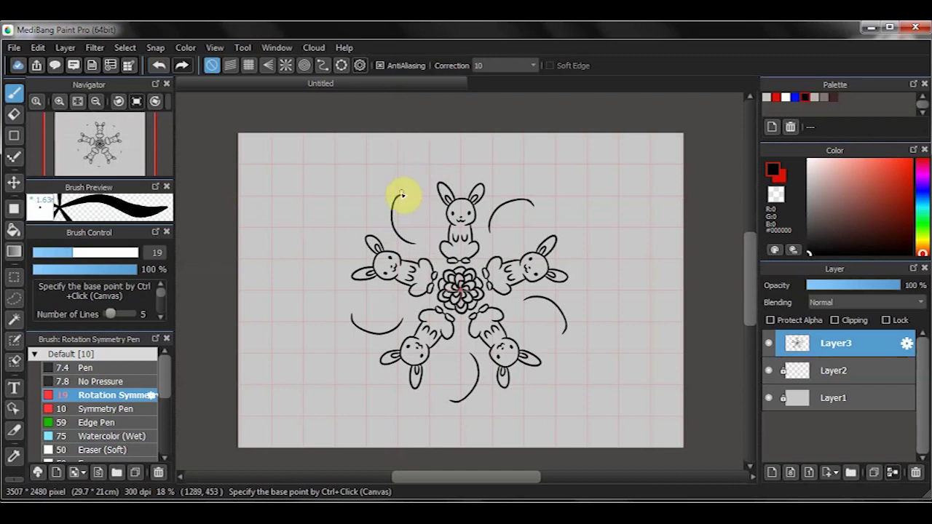
mouse_move(426, 203)
mouse_down()
mouse_move(434, 237)
mouse_move(435, 225)
mouse_up()
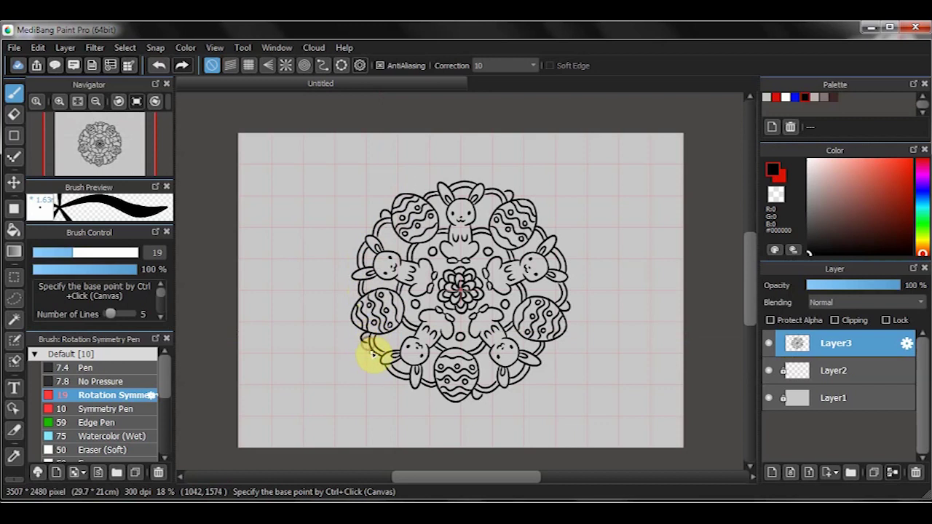
mouse_move(362, 352)
mouse_down()
mouse_move(385, 357)
mouse_move(393, 378)
mouse_move(386, 367)
mouse_move(382, 379)
mouse_move(396, 387)
mouse_move(410, 383)
mouse_move(403, 399)
mouse_move(376, 367)
mouse_move(423, 393)
mouse_up()
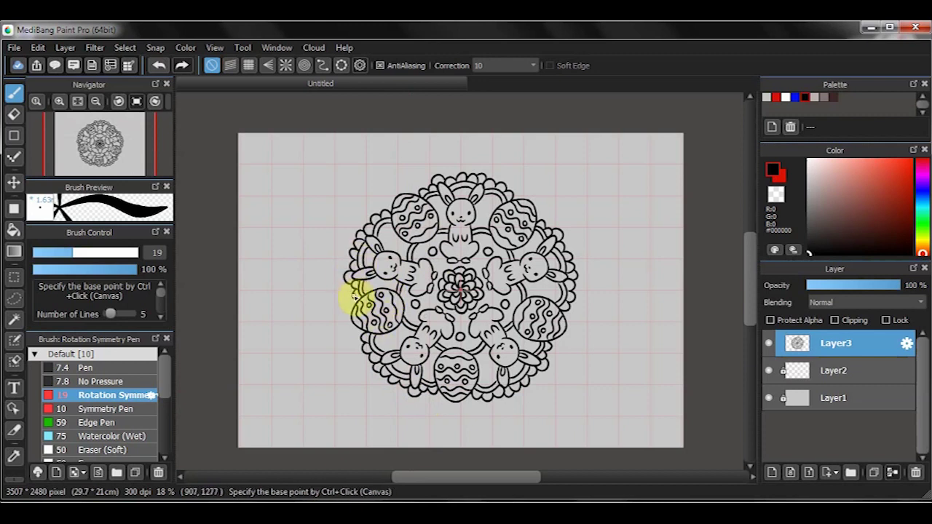
- Draw a ring of ten pointed petals extending outward from the scalloped border
mouse_move(355, 291)
mouse_down()
mouse_move(326, 302)
mouse_move(309, 335)
mouse_up()
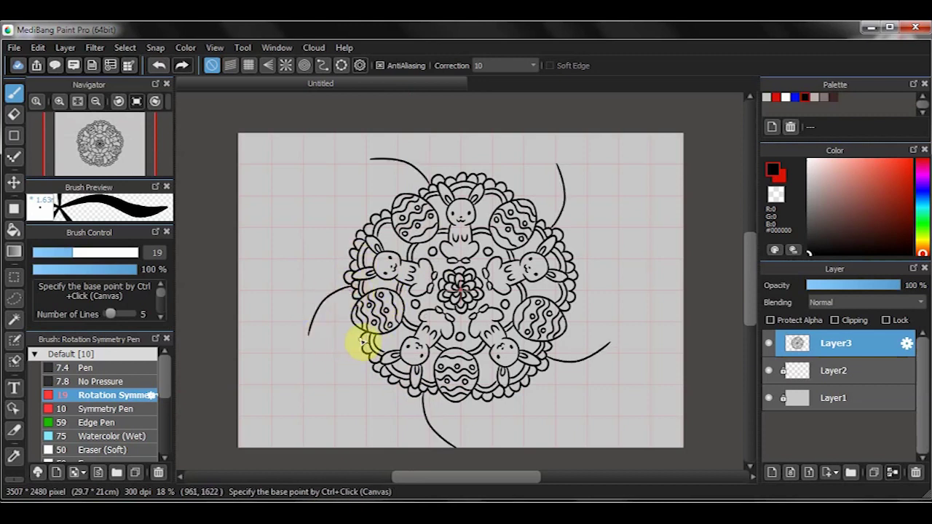
mouse_move(364, 350)
mouse_down()
mouse_move(318, 345)
mouse_move(308, 333)
mouse_up()
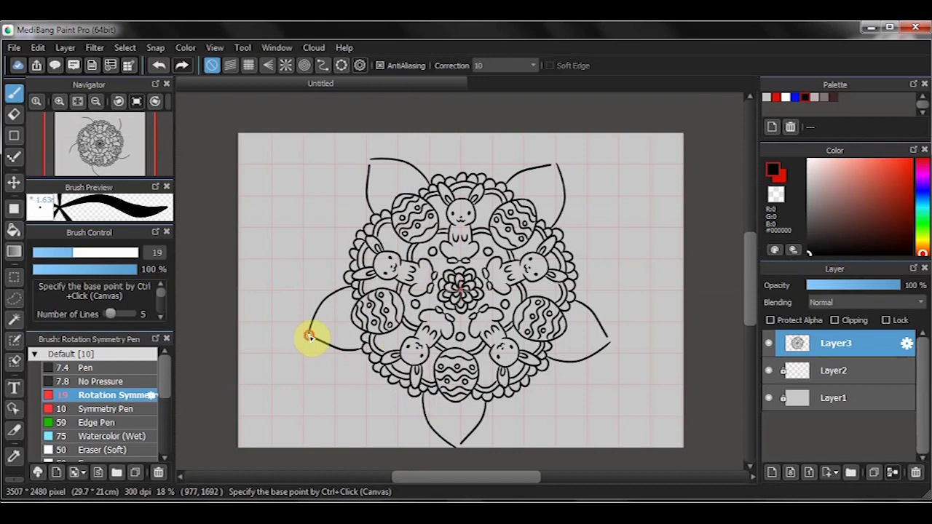
drag(416, 395, 362, 428)
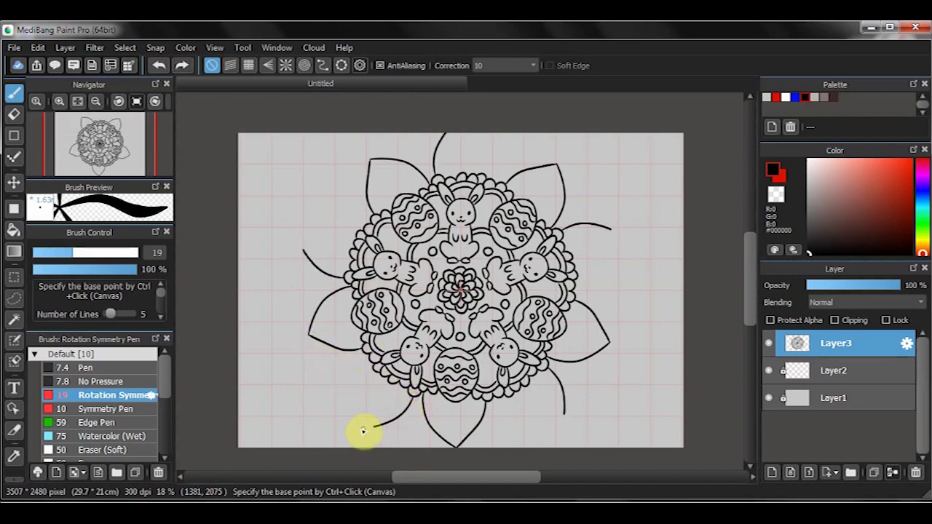
drag(366, 359, 359, 430)
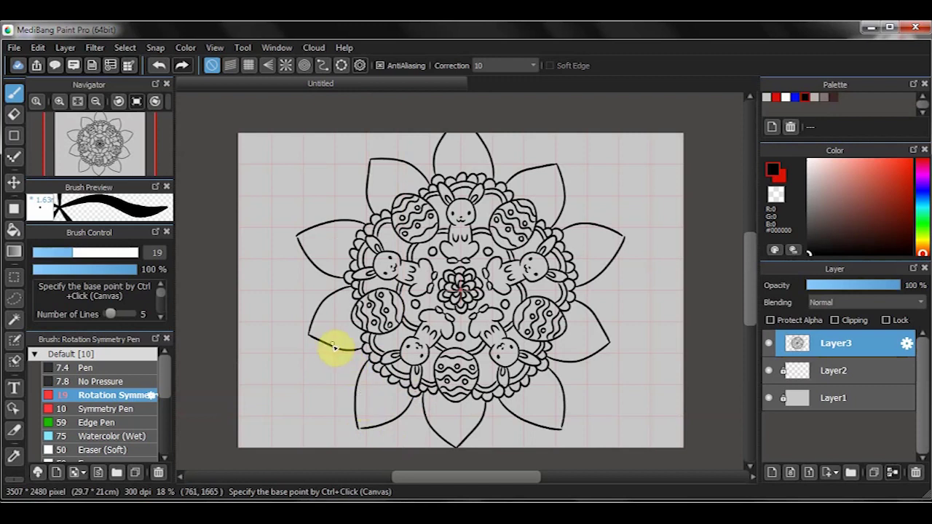
- Draw a second ring of larger pointed petals emerging from behind the first petal ring
mouse_move(329, 348)
mouse_down()
mouse_move(301, 403)
mouse_move(333, 412)
mouse_move(359, 398)
mouse_move(350, 407)
mouse_move(300, 400)
mouse_up()
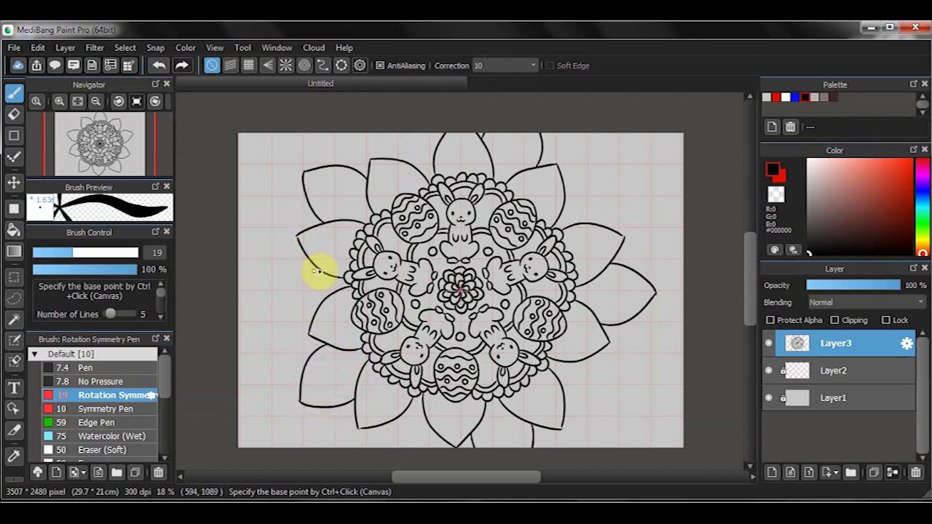
mouse_move(318, 270)
mouse_down()
mouse_move(287, 270)
mouse_move(257, 291)
mouse_up()
mouse_move(313, 315)
mouse_down()
mouse_move(288, 316)
mouse_move(260, 291)
mouse_up()
- Draw a smaller petal outline with a little circle inside every petal of the inner ring
mouse_move(296, 238)
mouse_down()
mouse_move(347, 316)
mouse_move(342, 300)
mouse_move(353, 294)
mouse_move(325, 314)
mouse_move(322, 352)
mouse_move(328, 340)
mouse_move(319, 331)
mouse_move(363, 343)
mouse_move(354, 307)
mouse_up()
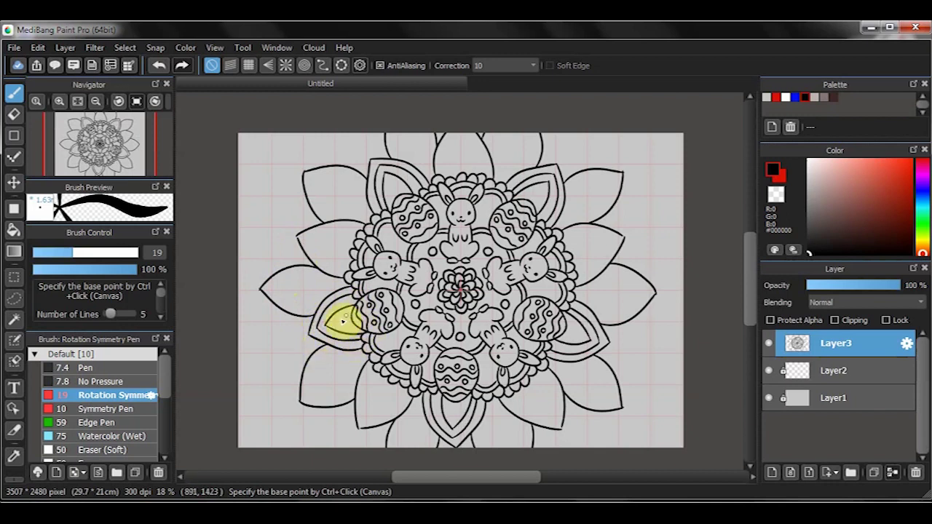
drag(340, 321, 343, 317)
mouse_move(375, 369)
mouse_down()
mouse_move(364, 422)
mouse_move(409, 407)
mouse_move(412, 397)
mouse_move(362, 421)
mouse_up()
mouse_move(385, 377)
mouse_down()
mouse_move(372, 414)
mouse_move(404, 396)
mouse_move(371, 415)
mouse_move(391, 393)
mouse_up()
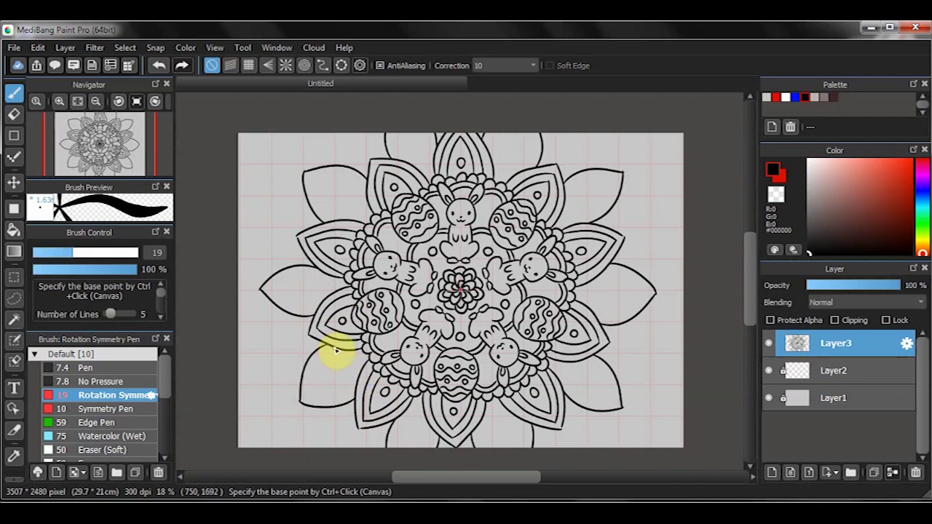
- Decorate the outer-ring petals with nested curved stripes and small circles near their bases
drag(330, 351, 308, 398)
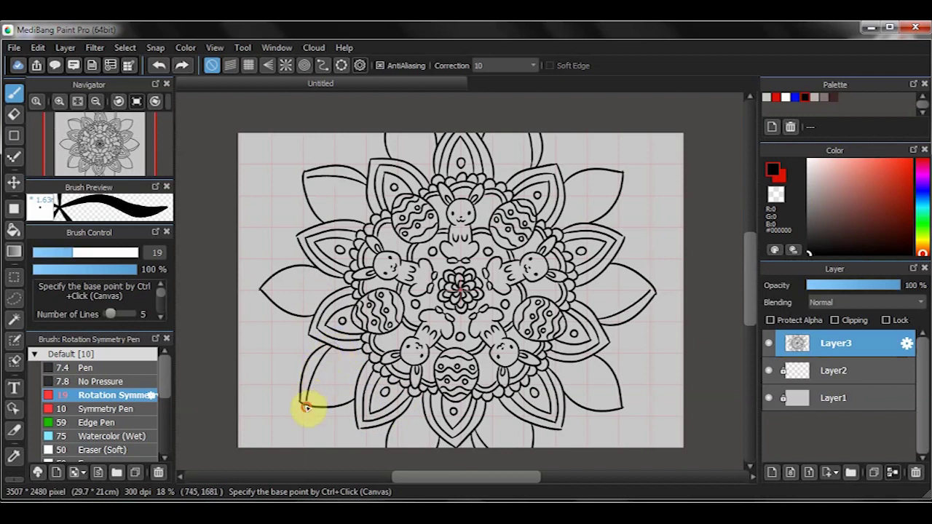
mouse_move(332, 354)
mouse_down()
mouse_move(316, 405)
mouse_move(333, 402)
mouse_move(319, 404)
mouse_up()
drag(358, 377, 319, 394)
mouse_move(361, 369)
mouse_down()
mouse_move(325, 383)
mouse_move(351, 369)
mouse_move(344, 362)
mouse_up()
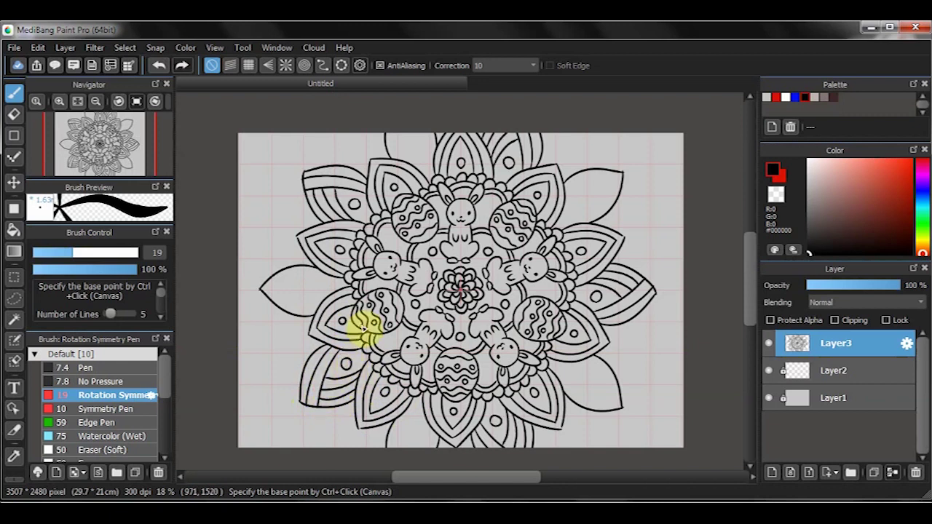
drag(266, 289, 326, 276)
drag(269, 297, 334, 277)
drag(277, 297, 313, 316)
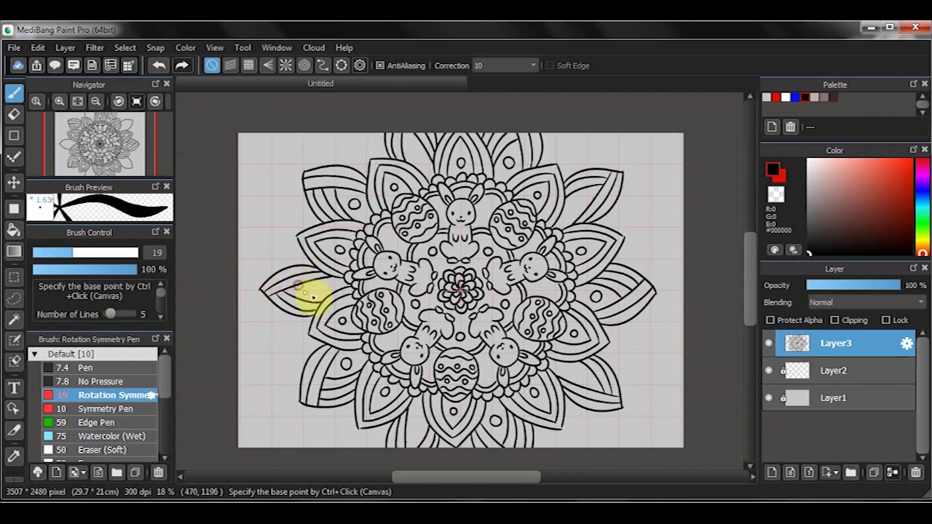
- With Correction set to 4, draw three concentric wavy bands in the gaps between the outer petals
mouse_move(328, 286)
mouse_down()
mouse_move(333, 297)
mouse_move(298, 340)
mouse_move(333, 408)
mouse_move(327, 388)
mouse_up()
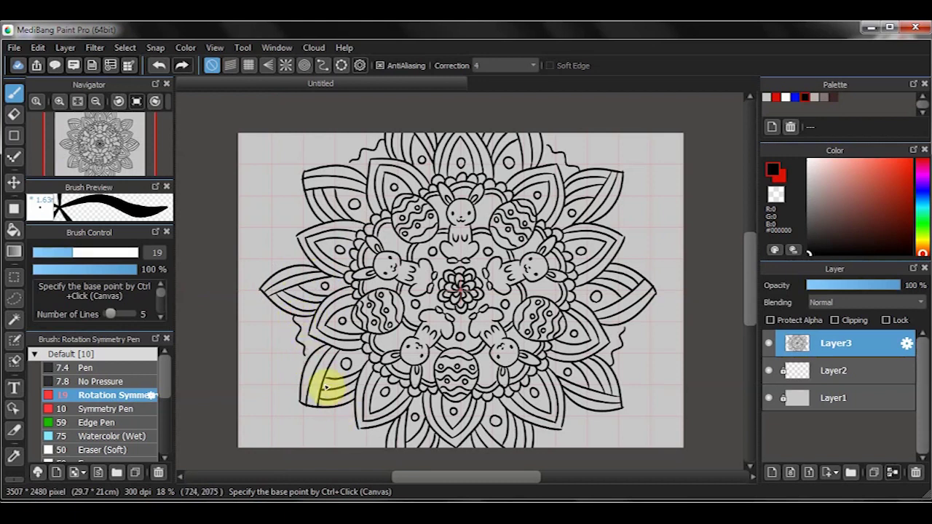
mouse_move(309, 357)
mouse_down()
mouse_move(344, 416)
mouse_move(336, 411)
mouse_move(338, 422)
mouse_move(380, 438)
mouse_up()
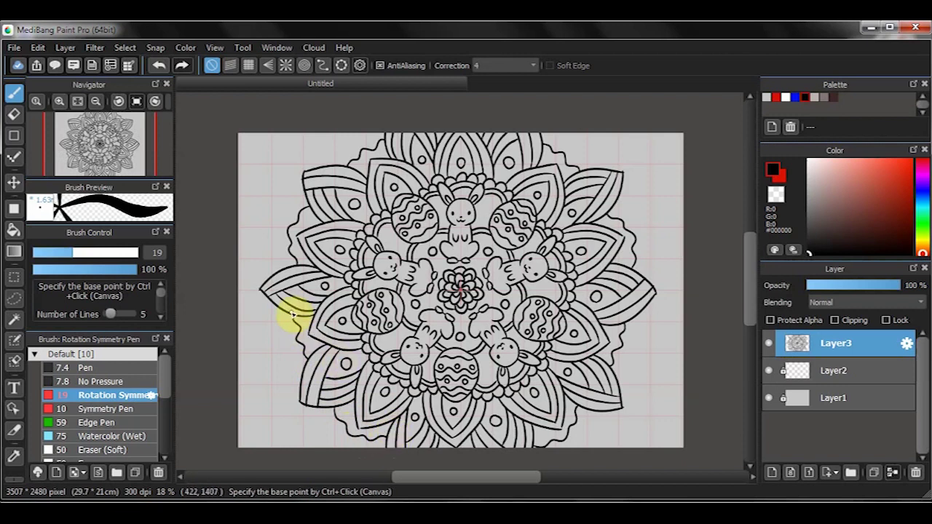
mouse_move(292, 331)
mouse_down()
mouse_move(339, 437)
mouse_move(364, 450)
mouse_move(382, 442)
mouse_up()
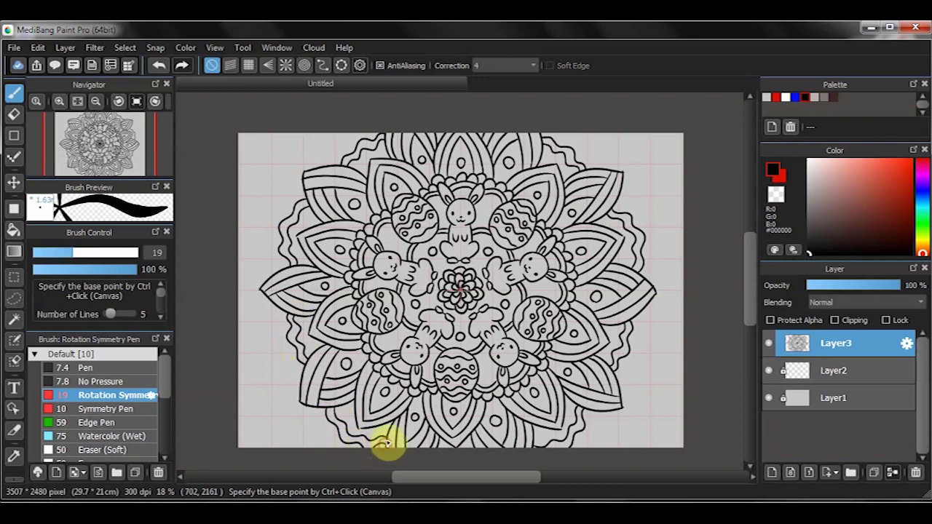
mouse_move(283, 311)
mouse_down()
mouse_move(283, 344)
mouse_move(301, 376)
mouse_move(308, 352)
mouse_up()
mouse_move(620, 201)
mouse_down()
mouse_move(655, 240)
mouse_move(645, 279)
mouse_up()
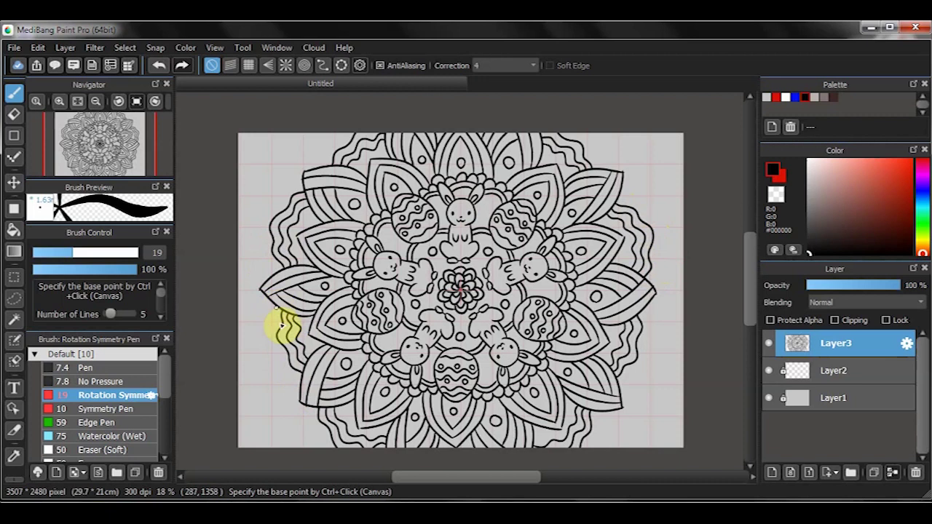
- Draw large rounded petals around the mandala's outer edge and add a parallel inner curve to them
mouse_move(288, 328)
mouse_down()
mouse_move(264, 339)
mouse_move(266, 362)
mouse_move(283, 369)
mouse_move(292, 351)
mouse_move(280, 356)
mouse_move(281, 372)
mouse_move(293, 370)
mouse_move(279, 418)
mouse_move(318, 427)
mouse_up()
mouse_move(274, 291)
mouse_down()
mouse_move(273, 252)
mouse_move(249, 267)
mouse_move(245, 295)
mouse_move(265, 318)
mouse_move(280, 320)
mouse_move(283, 333)
mouse_move(282, 319)
mouse_move(258, 325)
mouse_move(247, 361)
mouse_move(265, 373)
mouse_move(289, 368)
mouse_up()
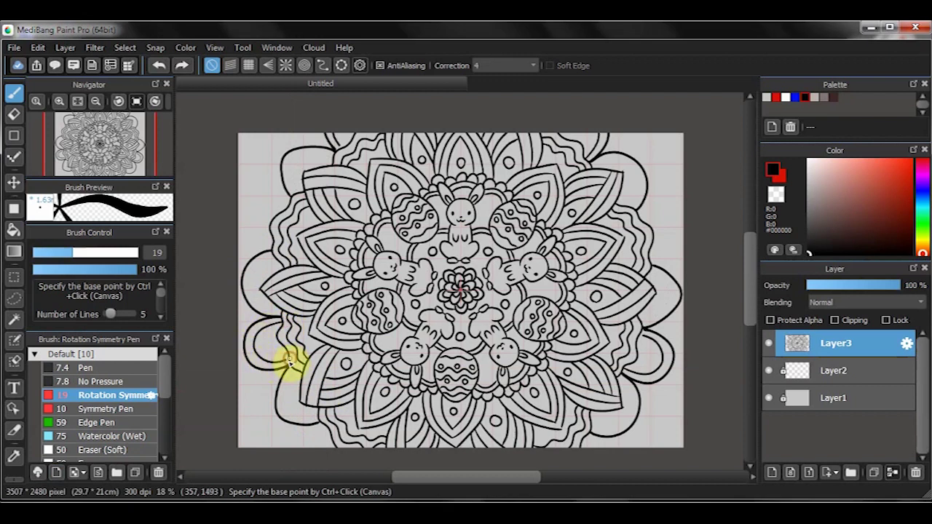
mouse_move(290, 382)
mouse_down()
mouse_move(287, 405)
mouse_move(304, 419)
mouse_up()
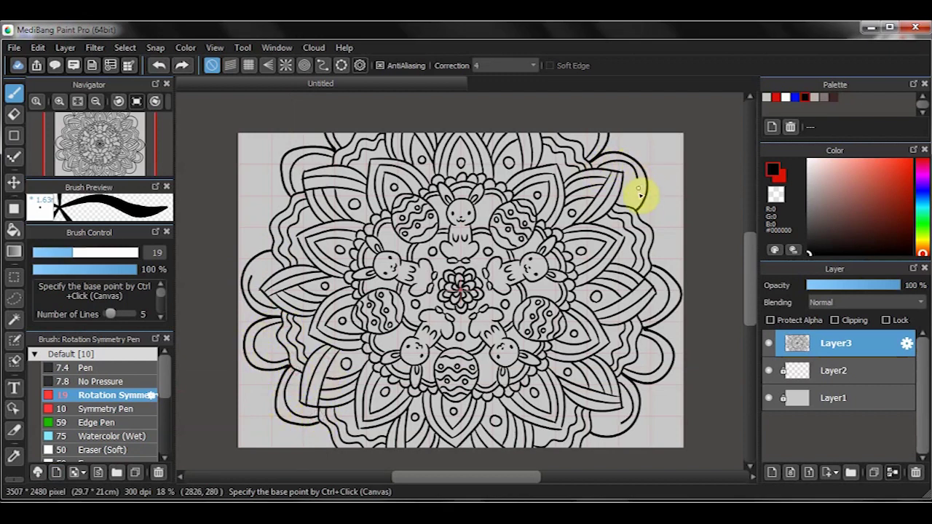
mouse_move(639, 210)
mouse_down()
mouse_move(683, 216)
mouse_move(658, 264)
mouse_up()
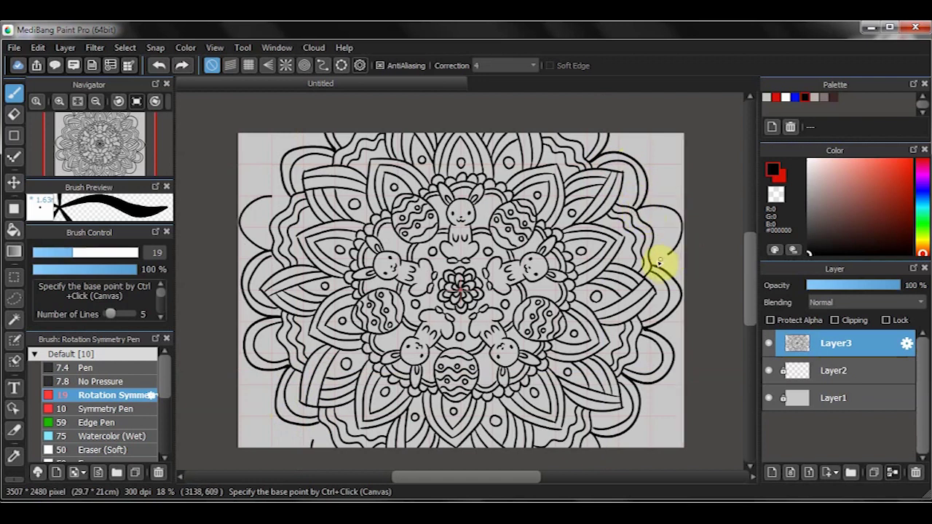
mouse_move(643, 214)
mouse_down()
mouse_move(668, 217)
mouse_move(665, 251)
mouse_up()
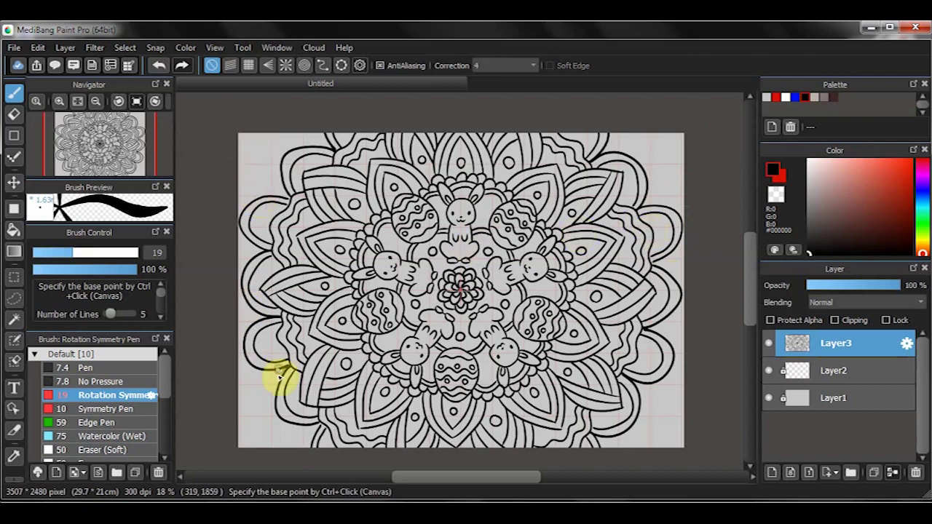
- Fill the gaps between the rounded petals with small nested arcs and the page corners with radiating lines, using brush size 9.4 for thinner rays
mouse_move(267, 375)
mouse_down()
mouse_move(267, 389)
mouse_move(309, 426)
mouse_up()
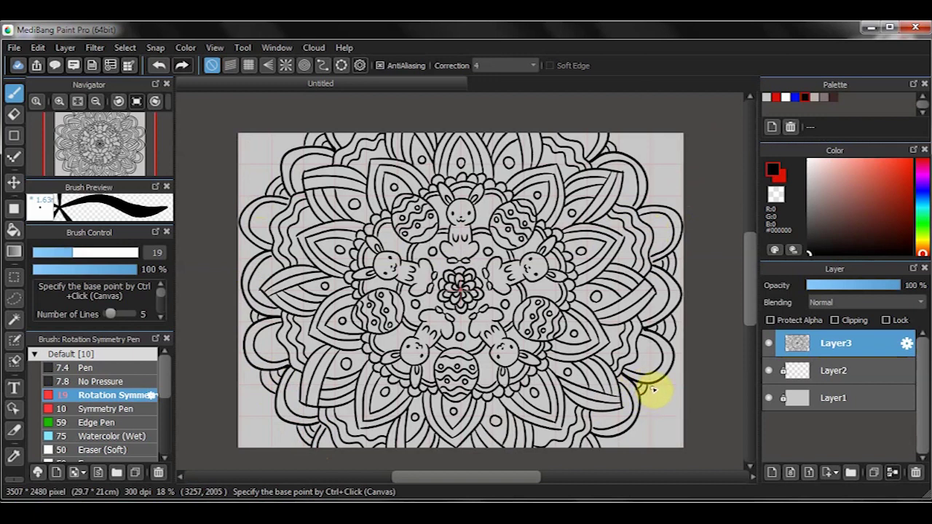
mouse_move(653, 386)
mouse_down()
mouse_move(603, 437)
mouse_move(602, 449)
mouse_move(611, 444)
mouse_move(596, 455)
mouse_move(612, 437)
mouse_up()
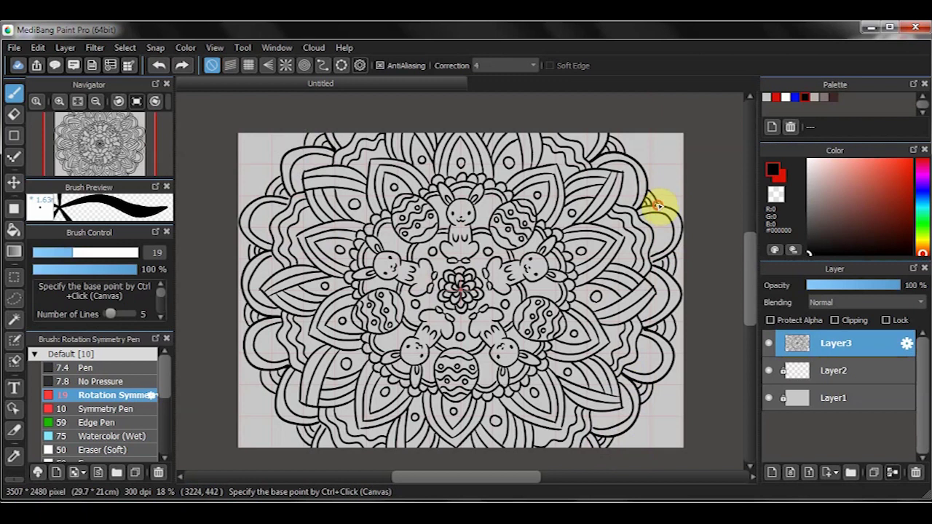
mouse_move(277, 415)
mouse_down()
mouse_move(267, 386)
mouse_move(423, 254)
mouse_move(643, 161)
mouse_up()
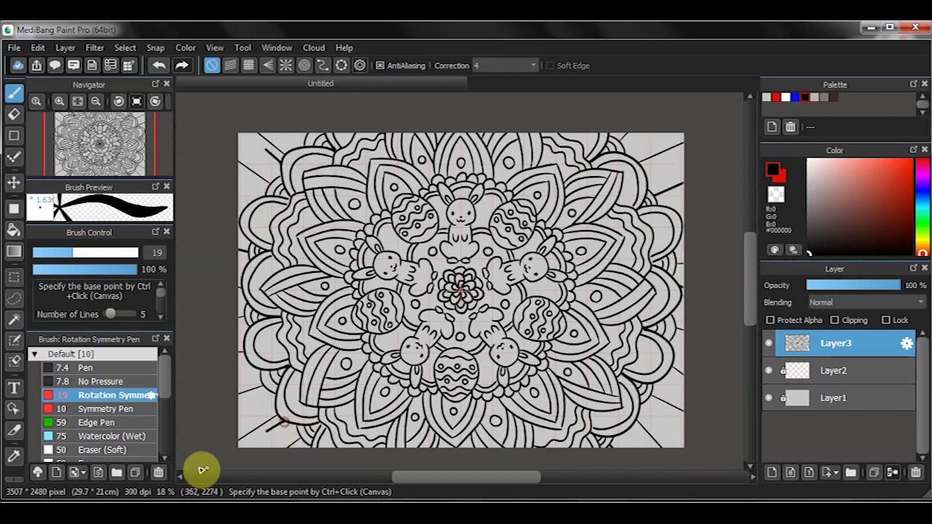
click(52, 253)
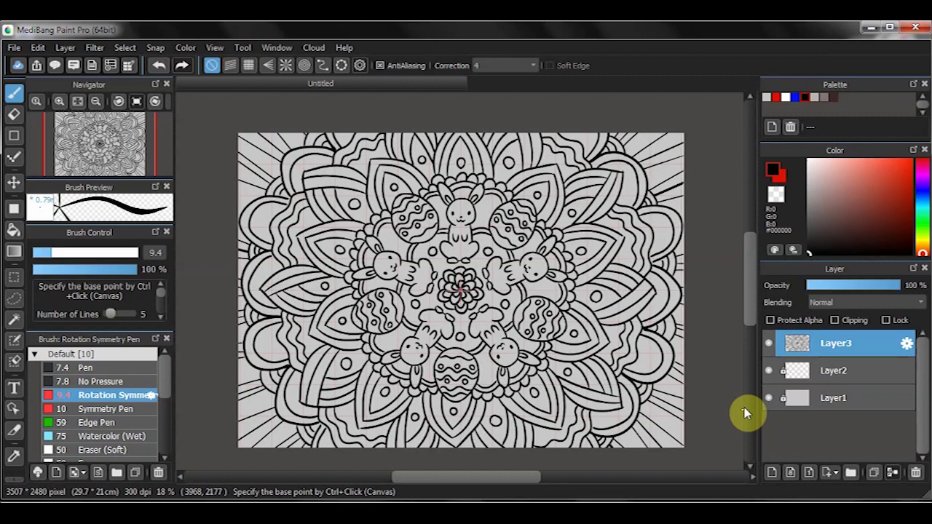
- Add a new layer directly above Layer2 and bucket-fill it with white, with the fill reference set to Layer
click(833, 370)
click(772, 471)
key(g)
click(275, 66)
click(264, 82)
click(766, 97)
click(362, 429)
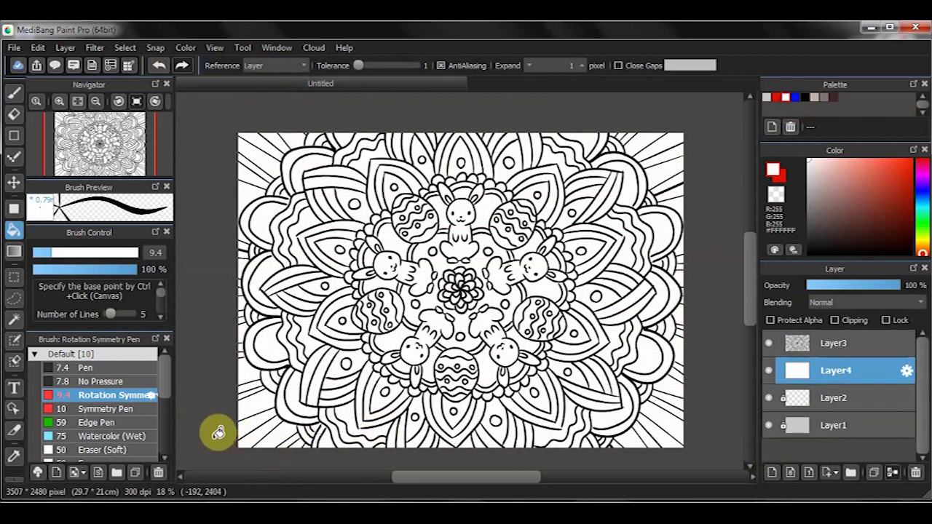